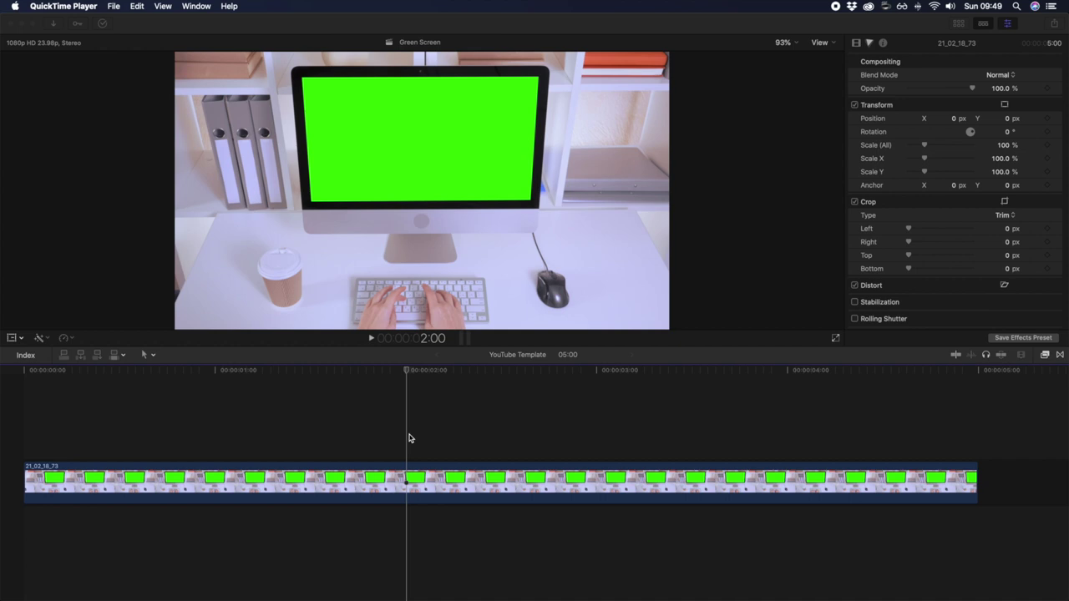
Step: Turn on skimming and apply the Keying category's Keyer effect to the green-screen monitor clip
key(s)
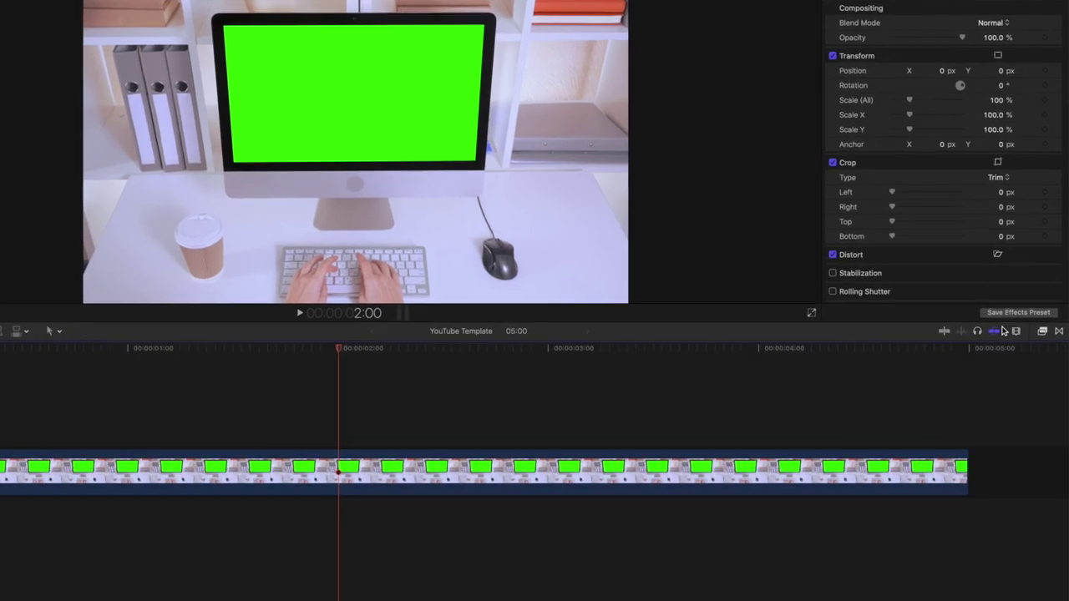
click(1039, 308)
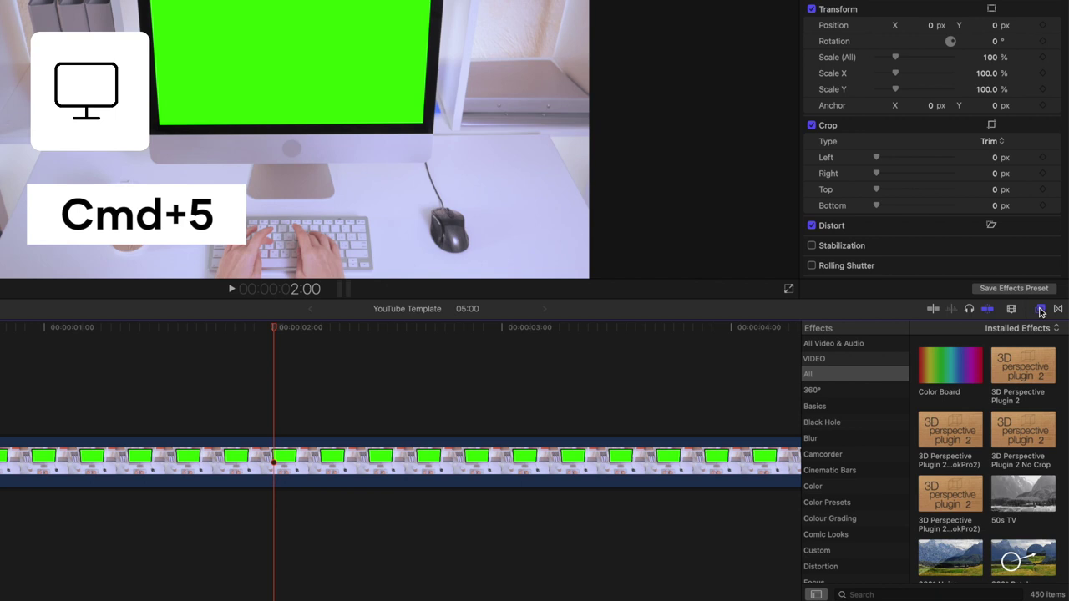
scroll(864, 509, down, 5)
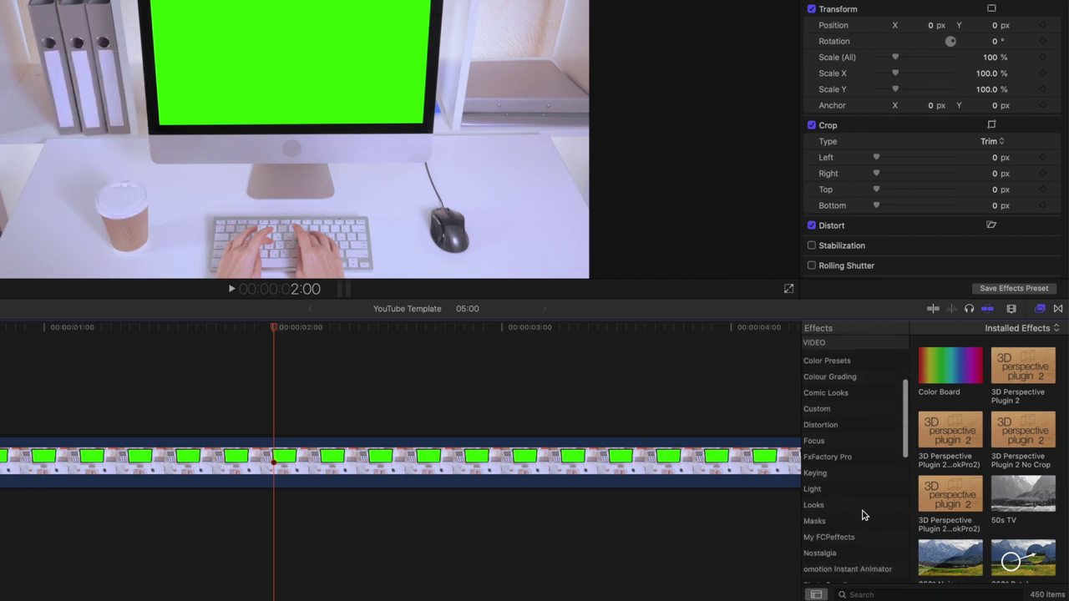
click(847, 473)
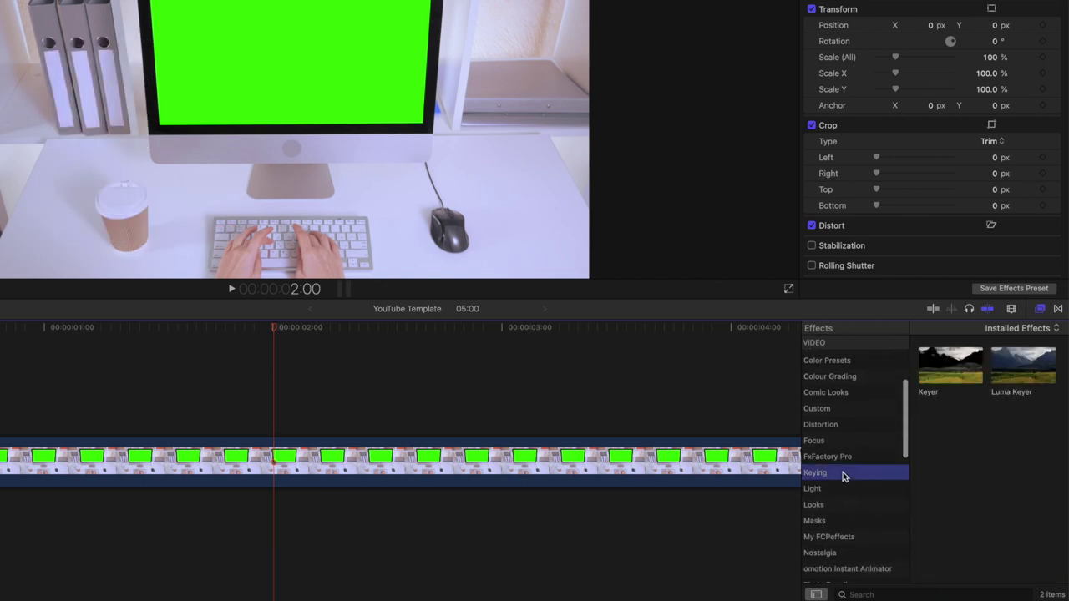
click(944, 376)
drag(944, 377, 548, 464)
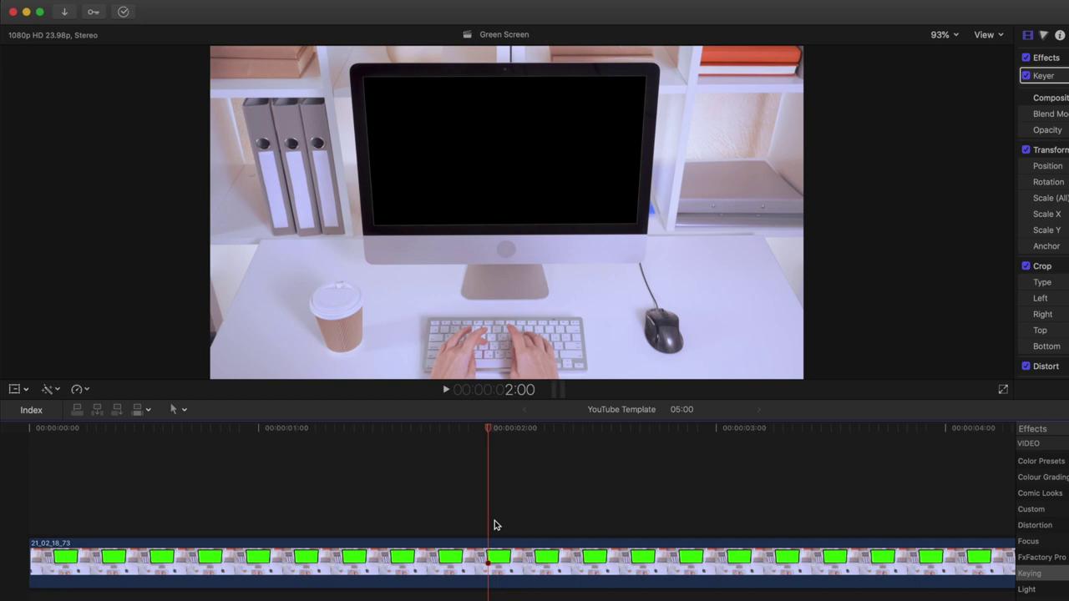
Step: Take two Keyer colour samples from the monitor screen's upper-right and upper-left areas
click(1049, 75)
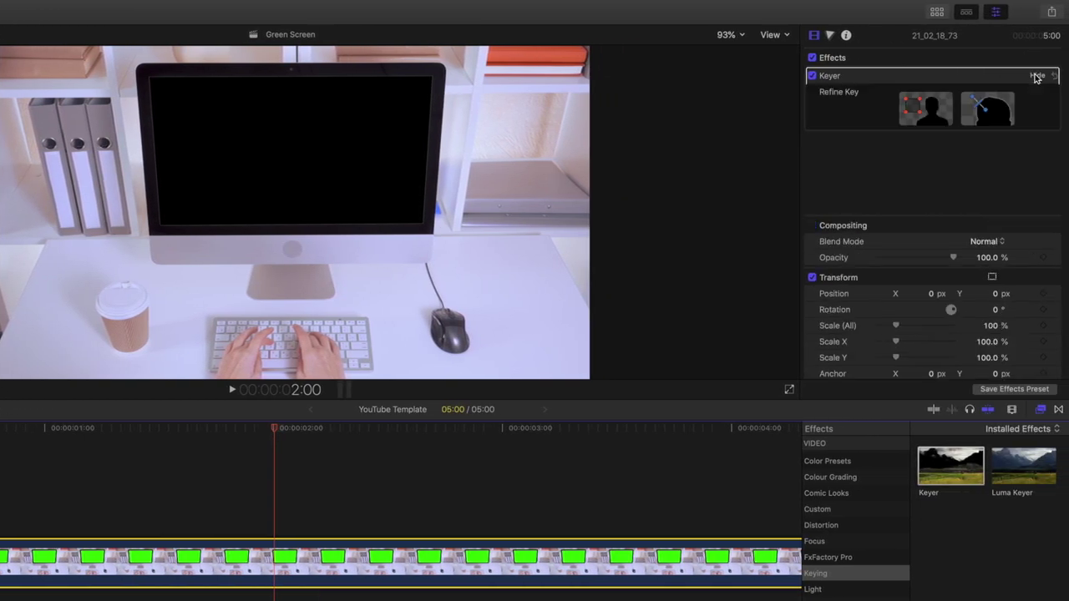
click(941, 102)
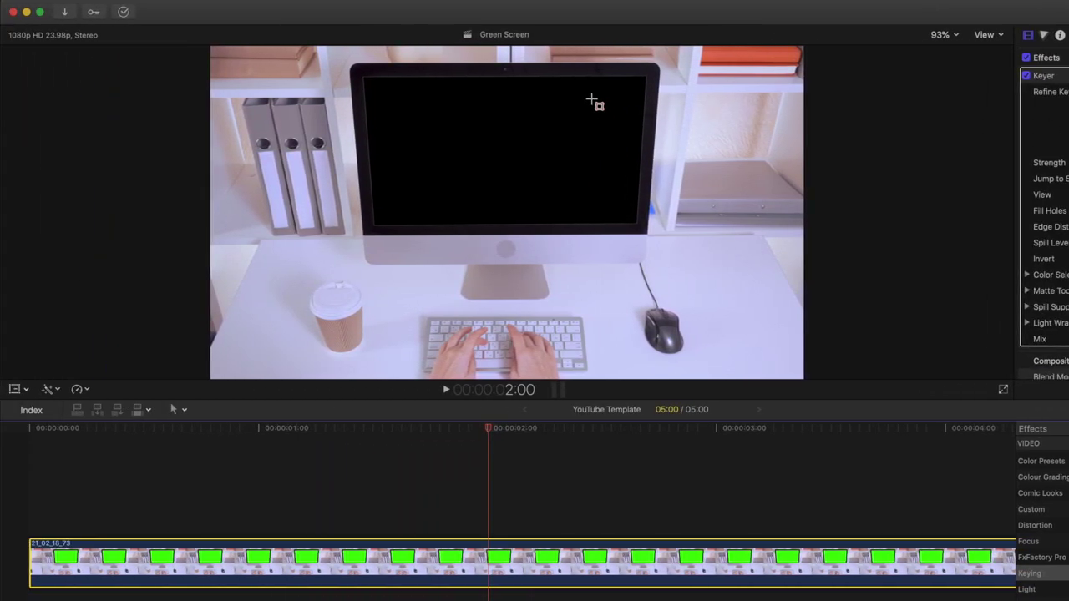
drag(592, 100, 616, 147)
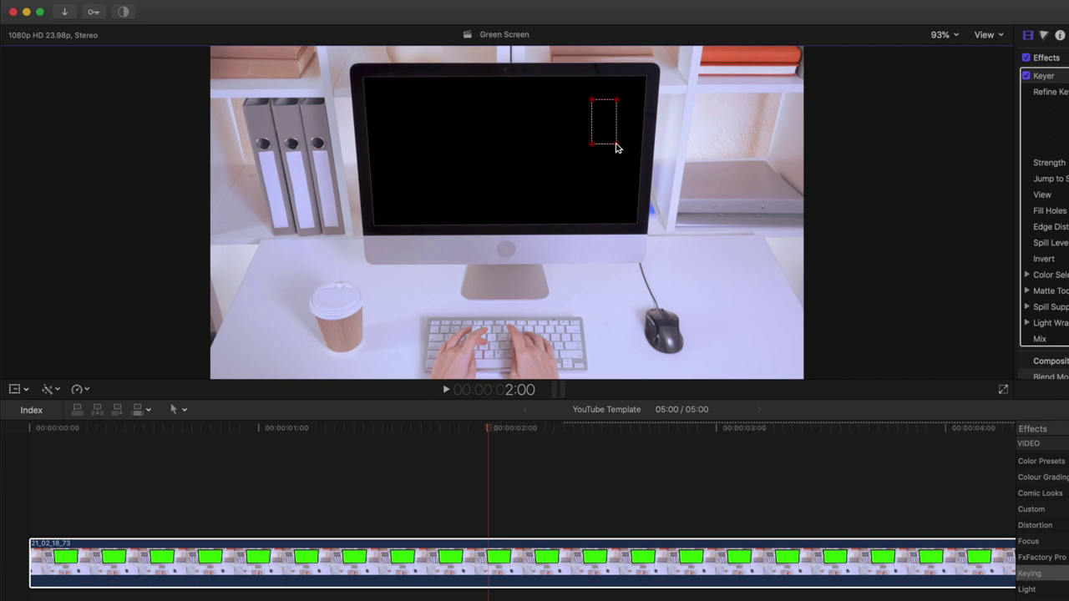
drag(409, 116, 449, 164)
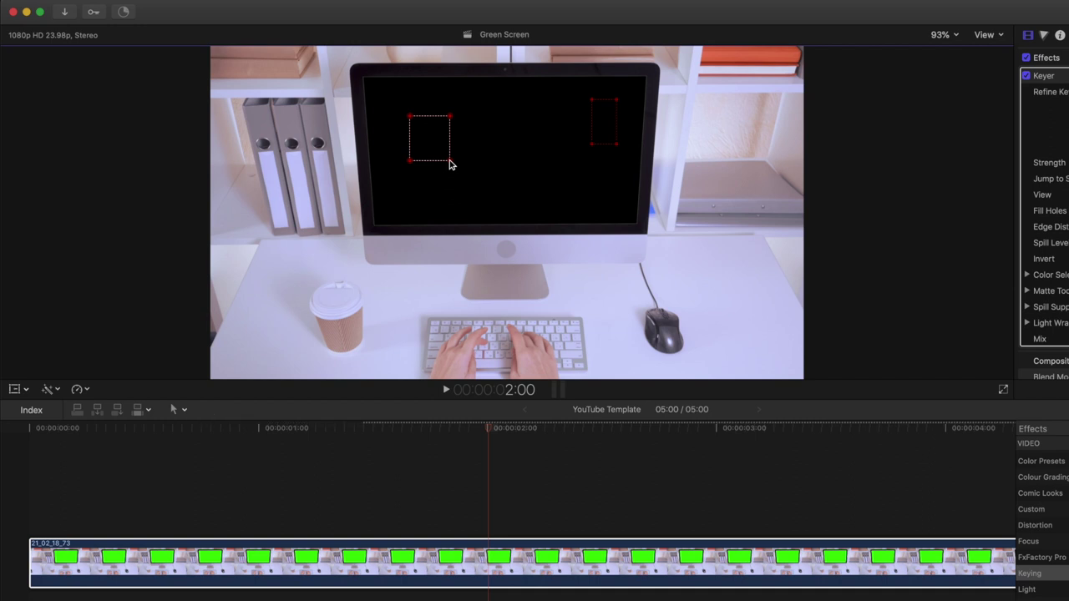
click(488, 569)
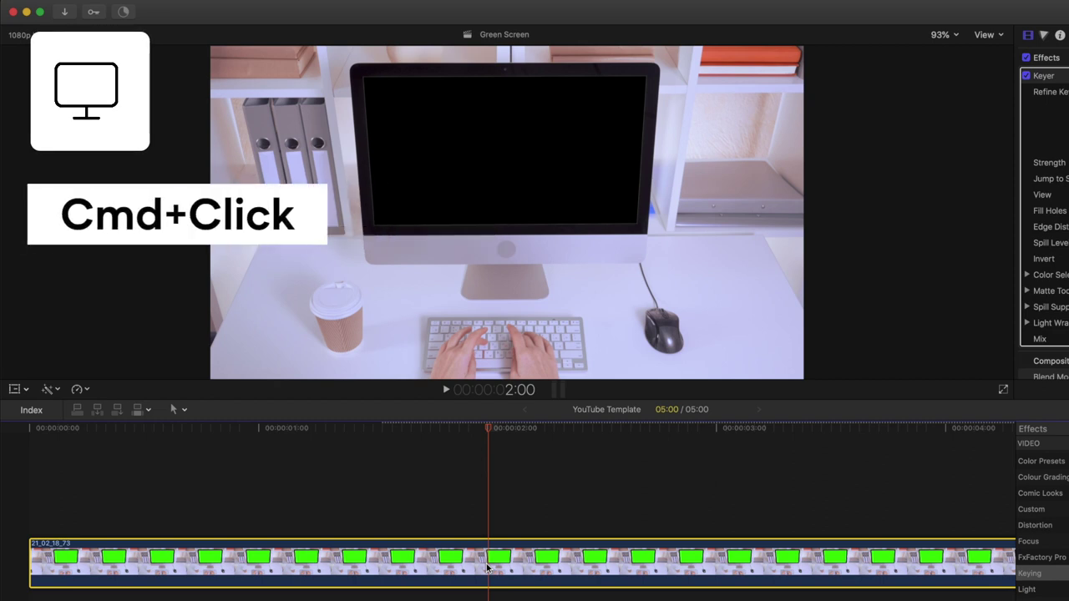
Step: Add a Keyer edge sample across the monitor's right border and adjust its handle, giving 81.9% Strength
drag(630, 143, 669, 145)
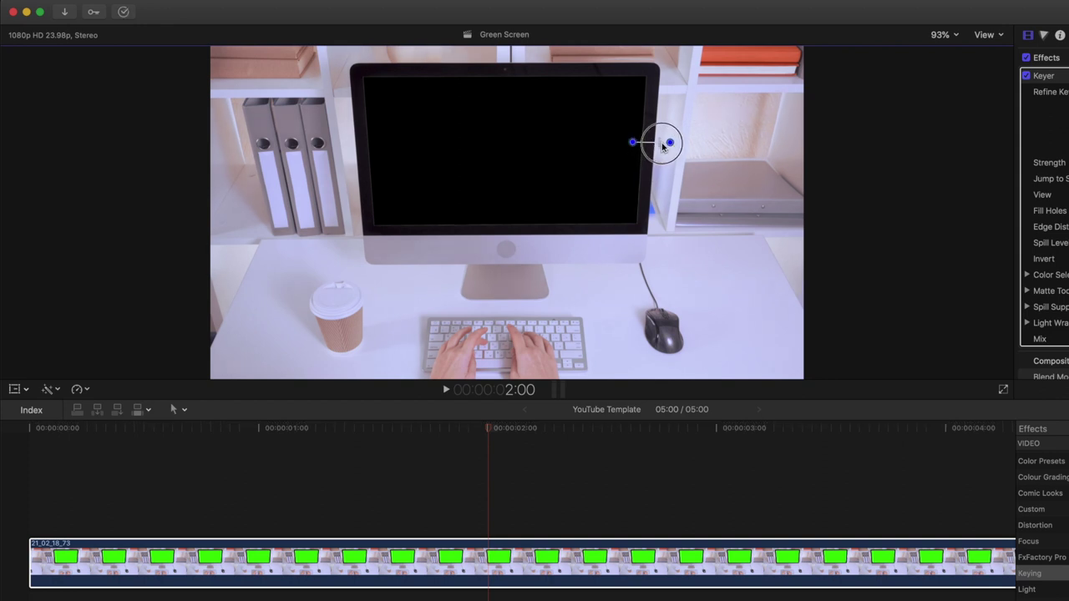
click(655, 147)
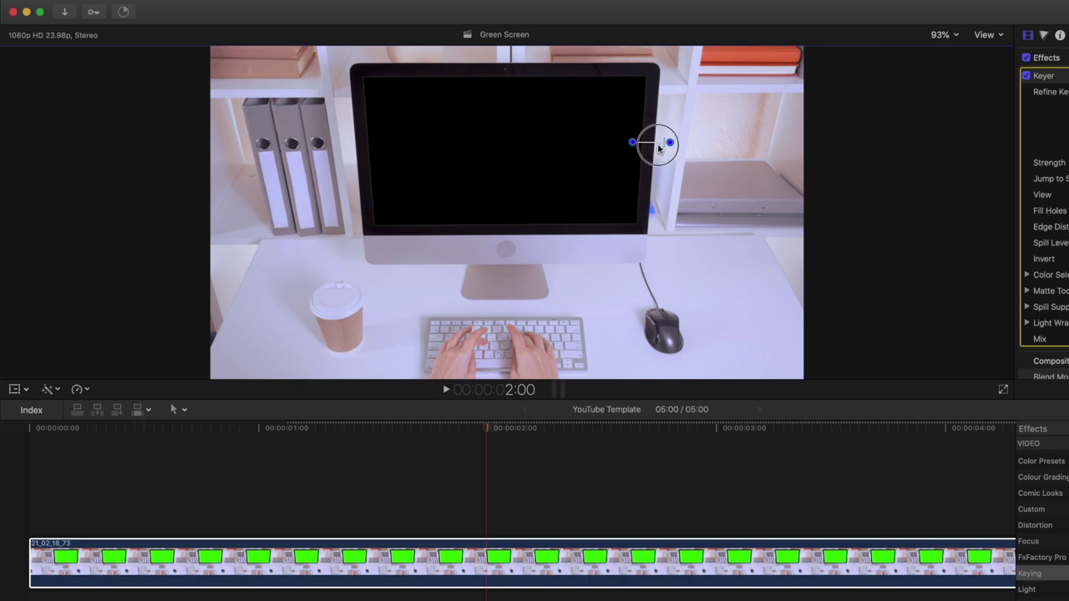
click(643, 148)
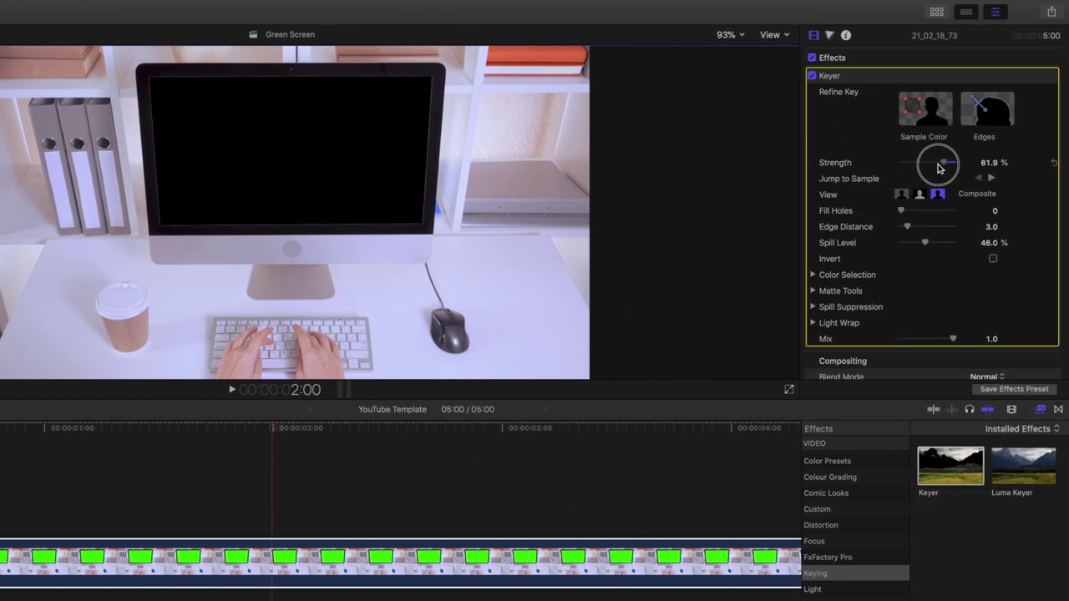
drag(910, 162, 924, 242)
click(919, 194)
click(938, 194)
click(994, 260)
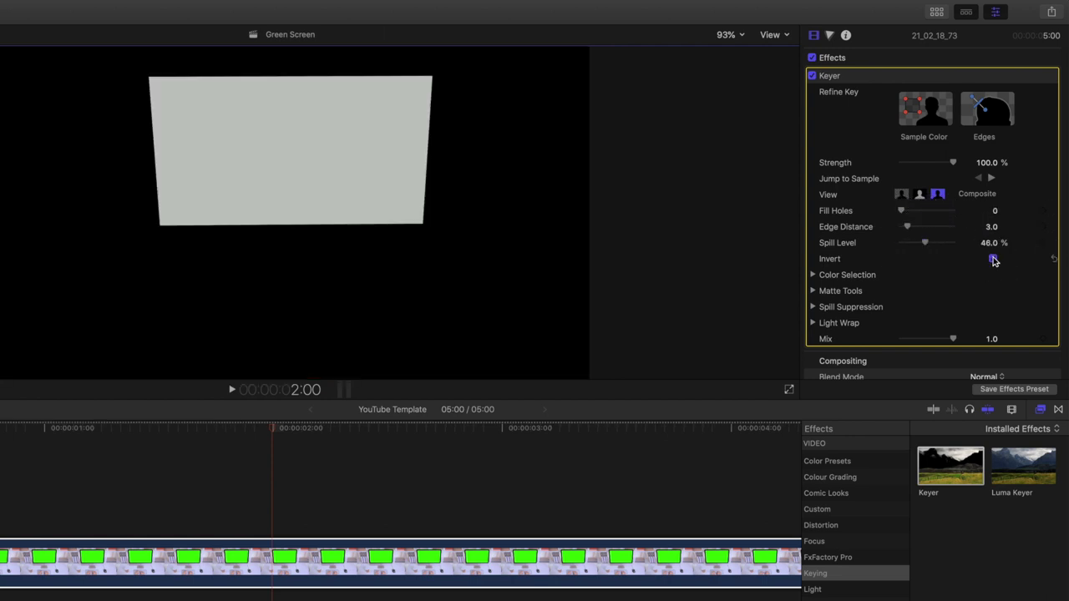
click(994, 260)
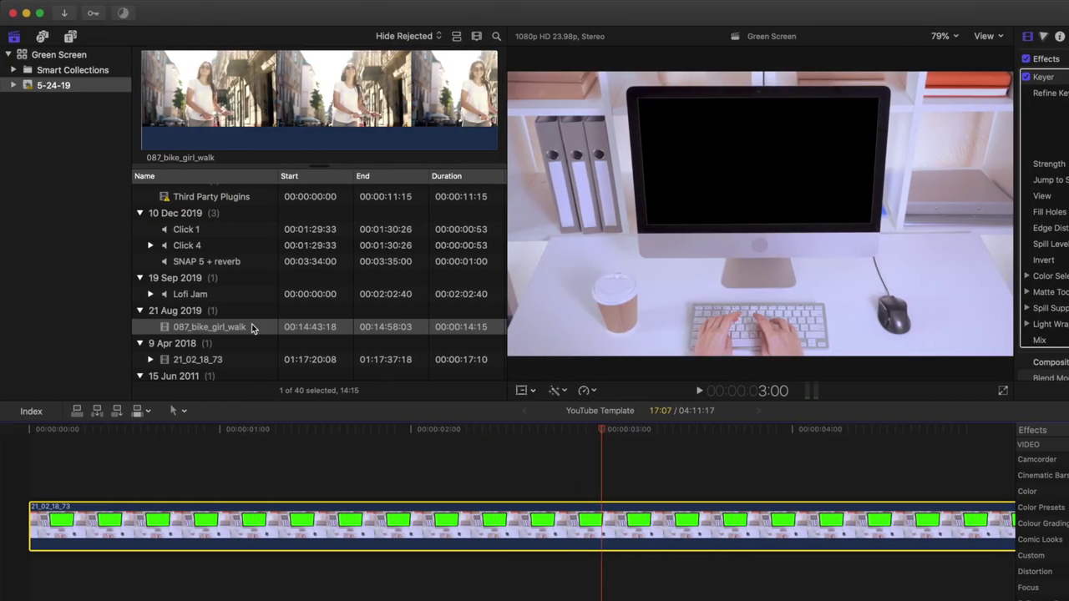
Step: Place 087_bike_girl_walk in the timeline directly beneath the green-screen clip
drag(56, 325, 0, 600)
drag(78, 587, 19, 580)
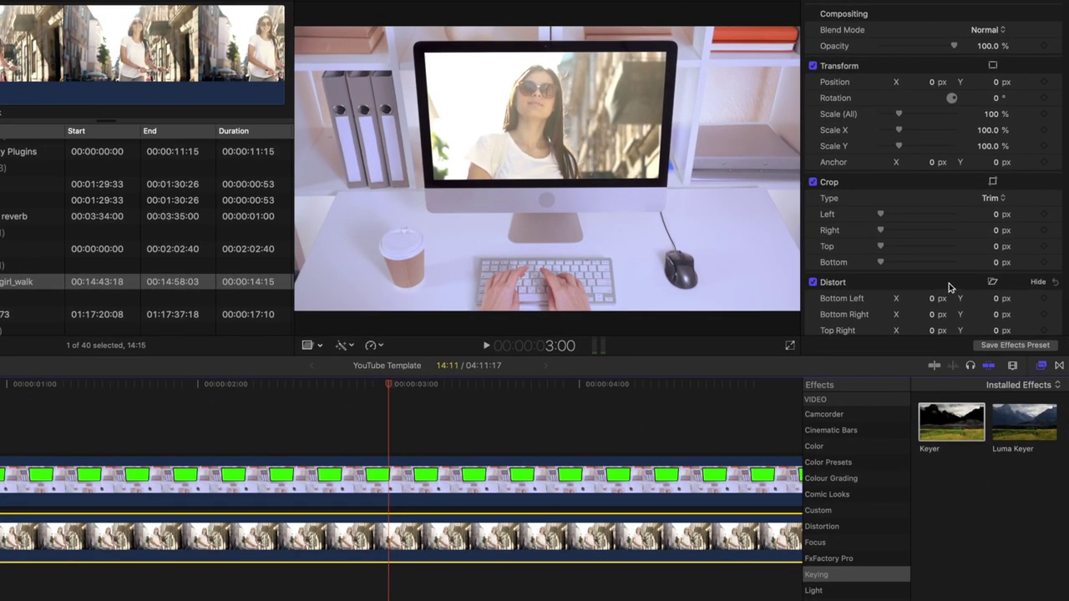
Step: Pin the walking-woman clip's four Distort corners to the monitor screen, bottom left at 520.8, 494.9 px
click(992, 283)
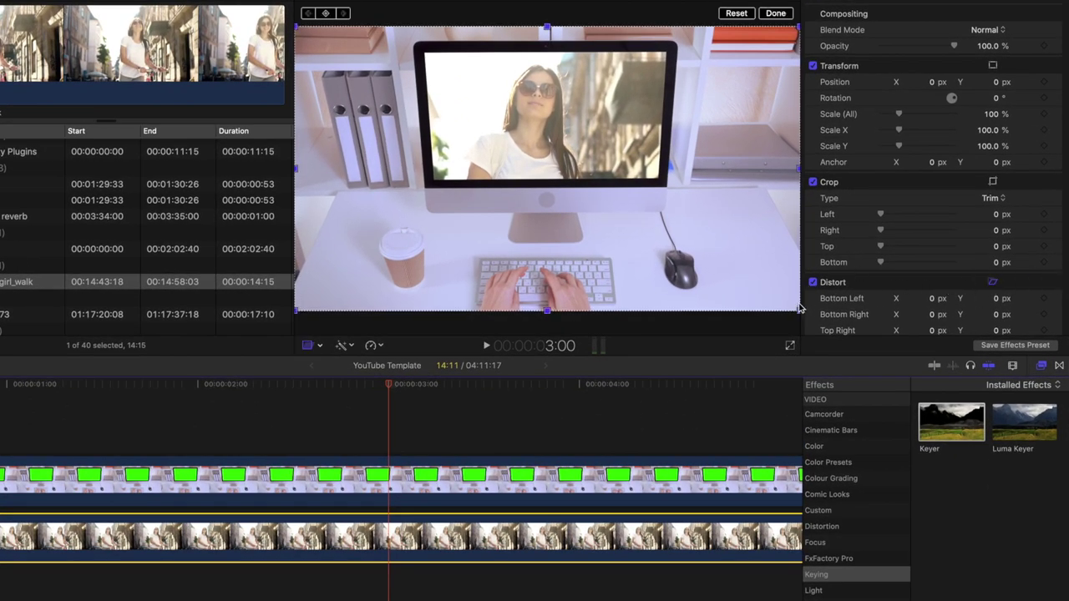
drag(799, 309, 602, 178)
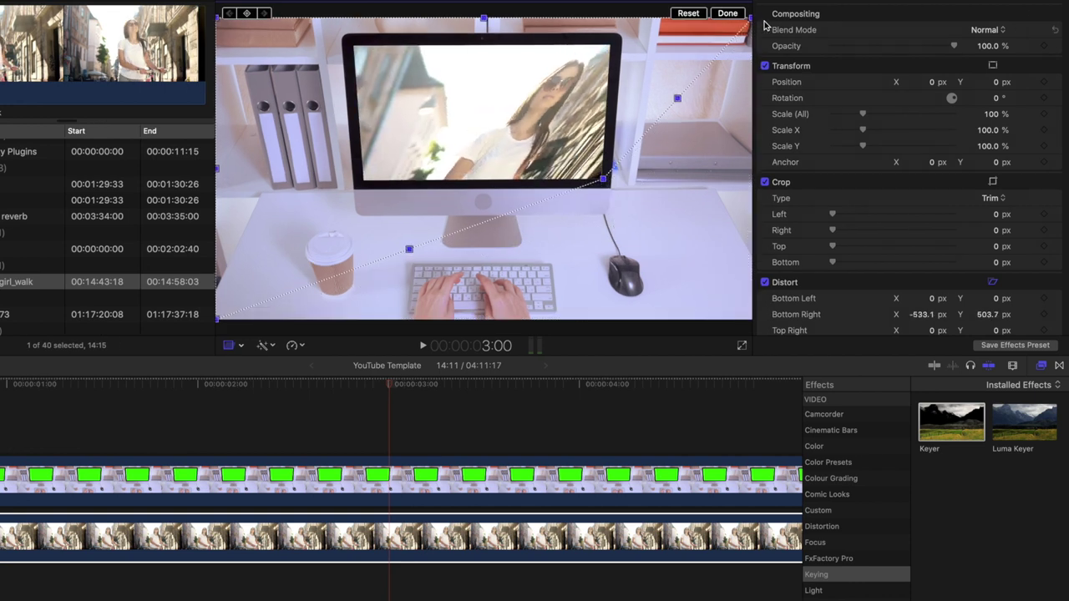
drag(750, 17, 611, 43)
drag(220, 21, 353, 44)
drag(218, 318, 364, 184)
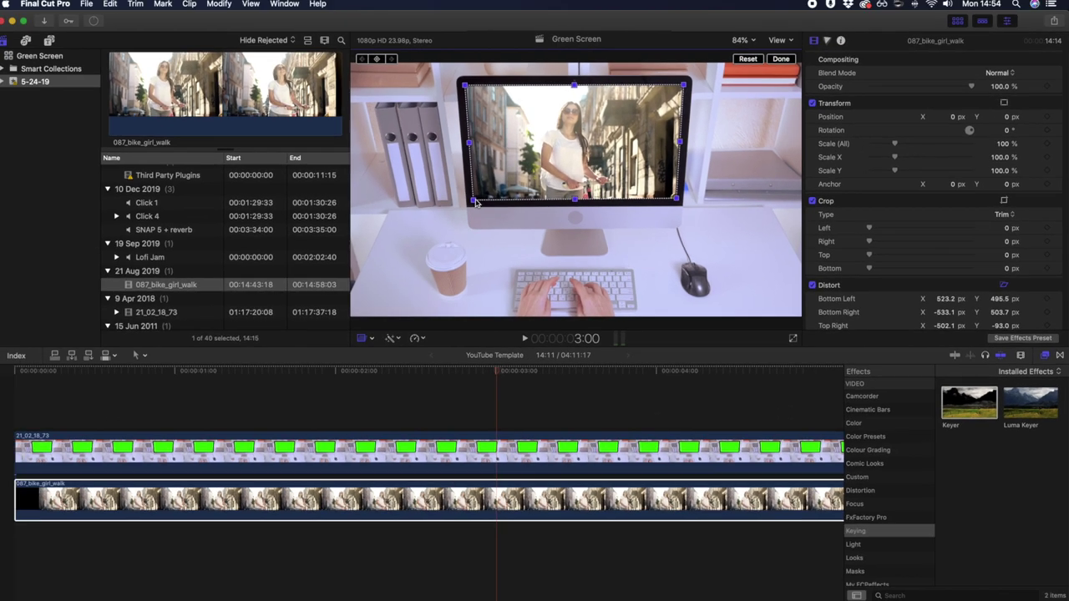
drag(364, 184, 363, 183)
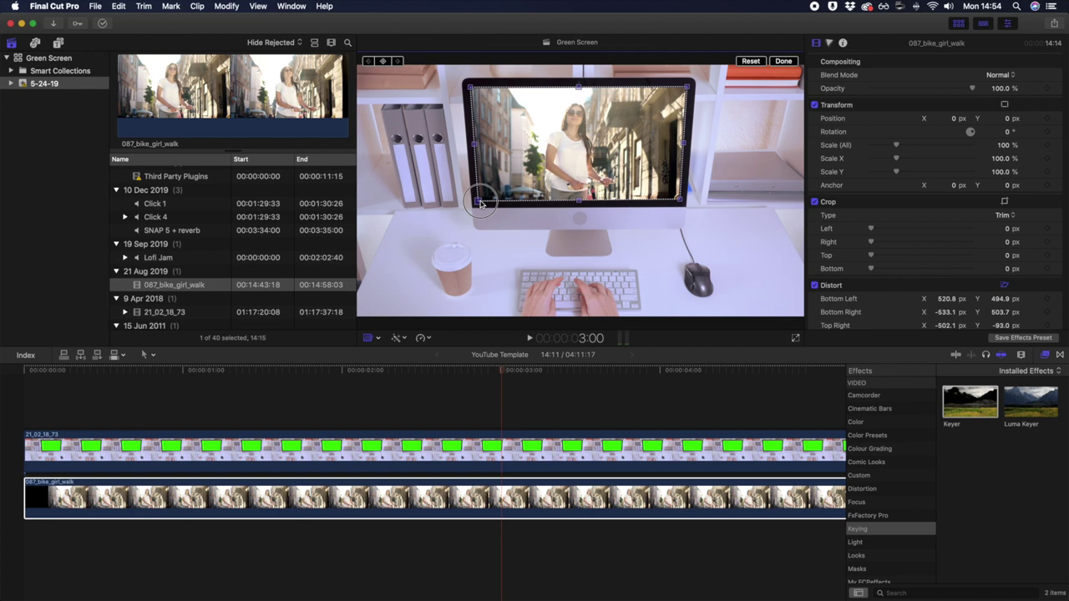
Step: Check the Keyer's Matte and Original views, then return to the Composite view
click(504, 455)
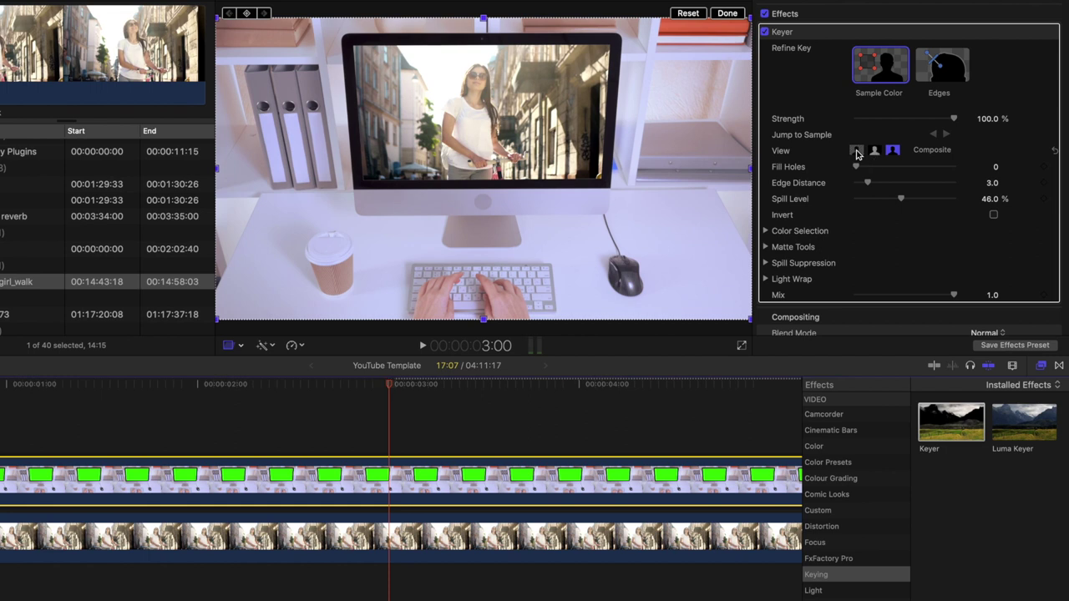
click(874, 151)
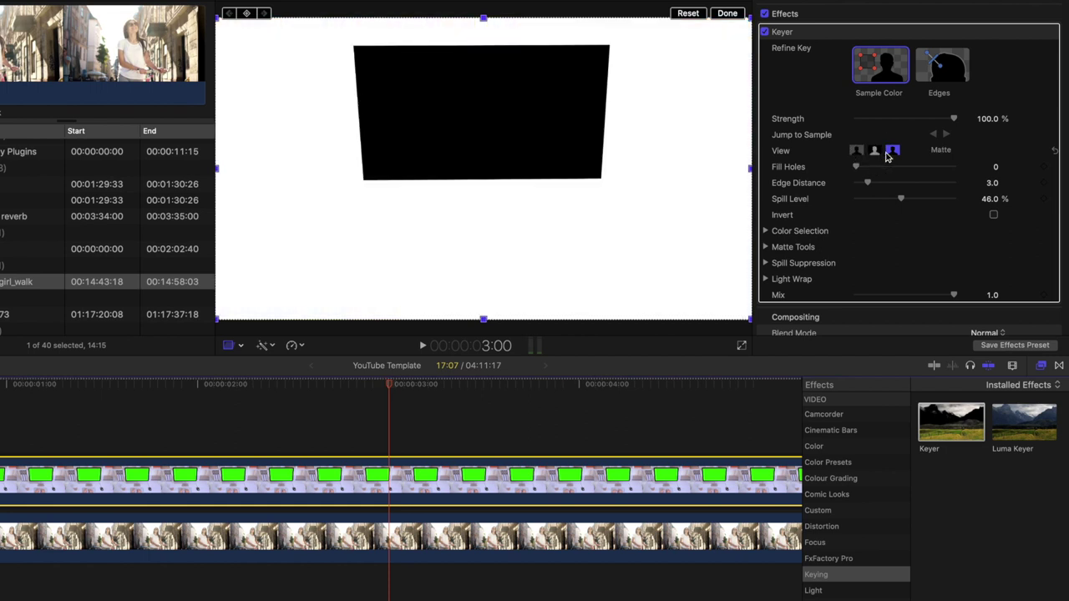
click(891, 151)
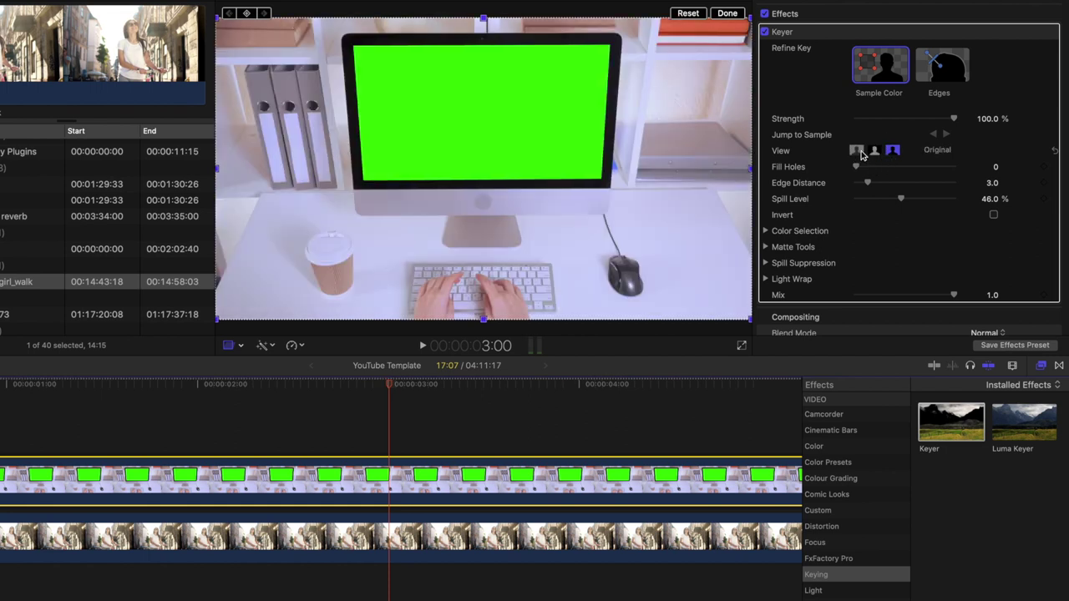
click(856, 151)
Step: Trim 087_bike_girl_walk's end at the playhead near 3 seconds and play back the composite
click(388, 540)
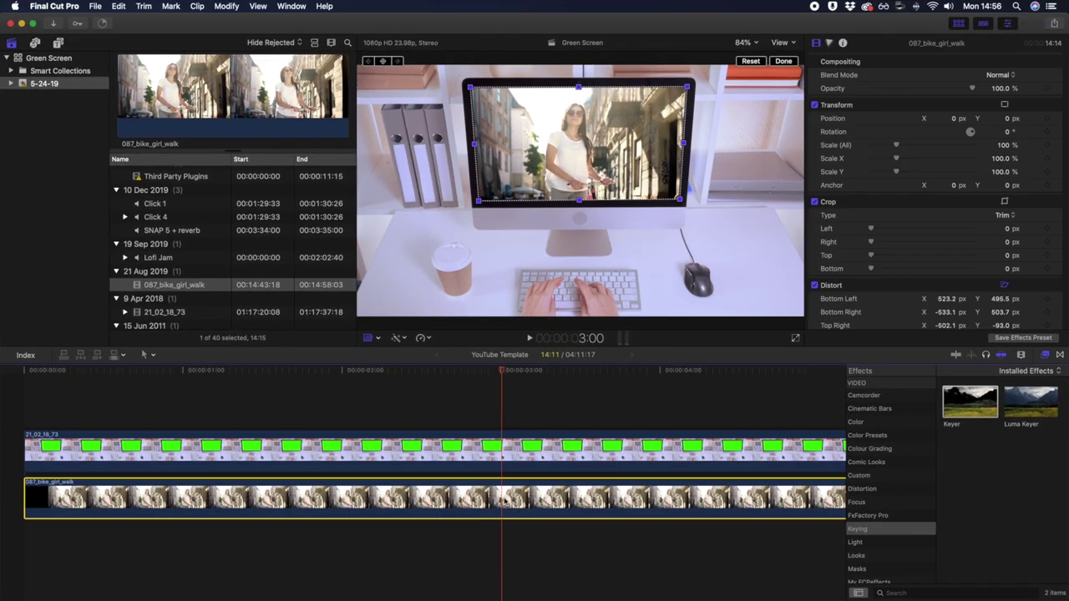
key(alt+bracketright)
click(185, 375)
key(shift+slash)
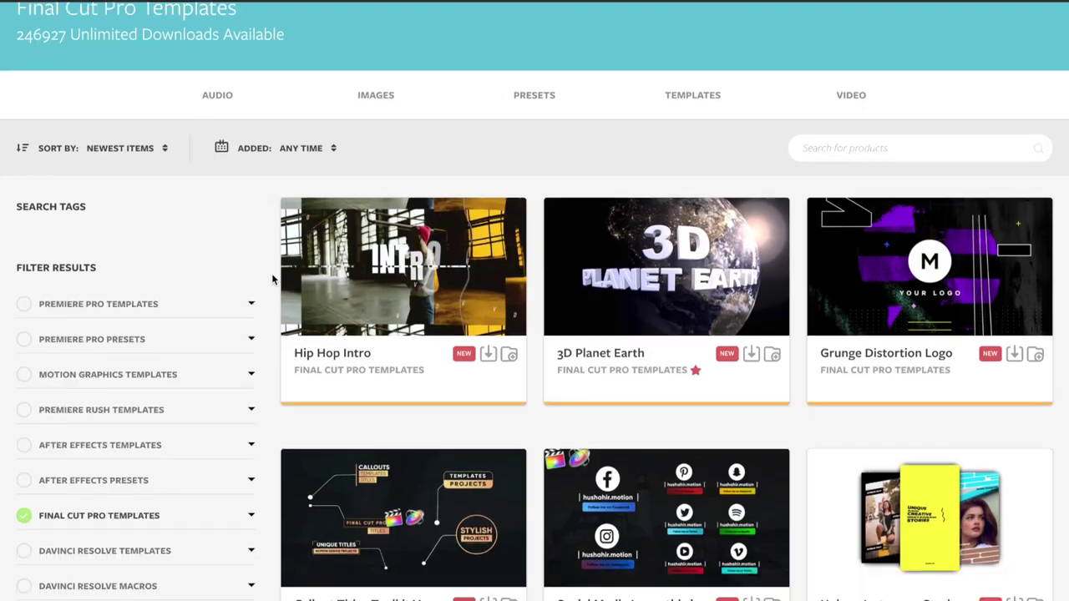
Step: Expand the Final Cut Pro Templates filter to show its subcategories and scroll down the templates
scroll(272, 278, down, 4)
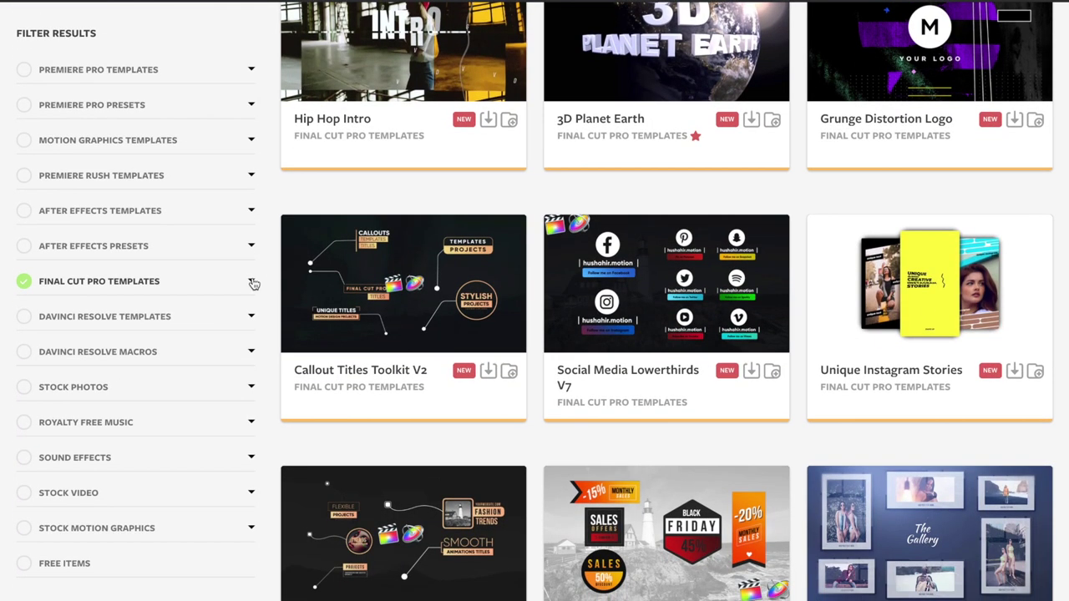
click(252, 283)
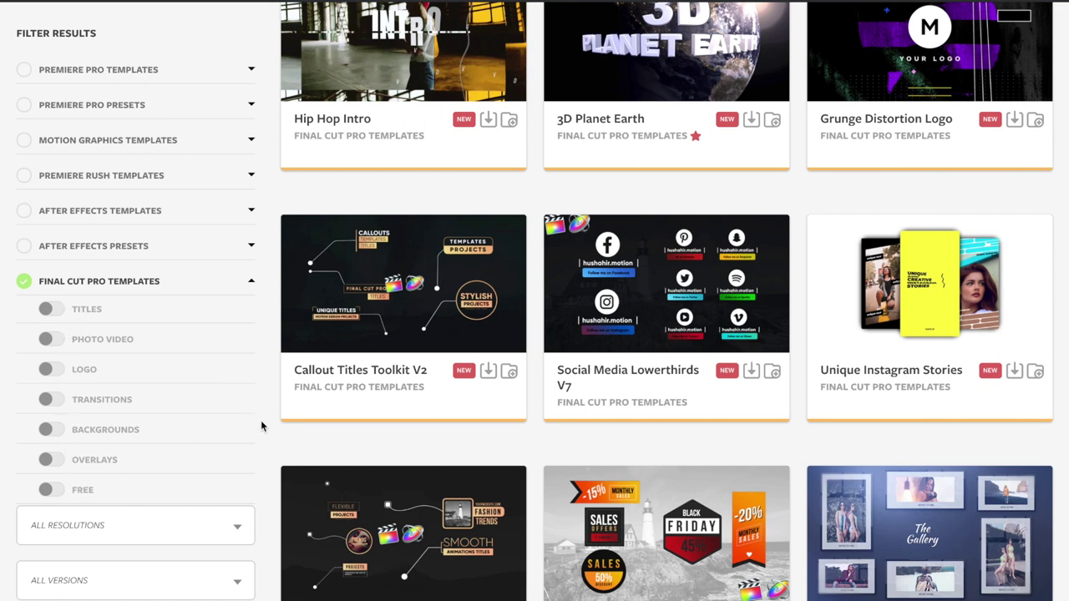
scroll(266, 425, down, 6)
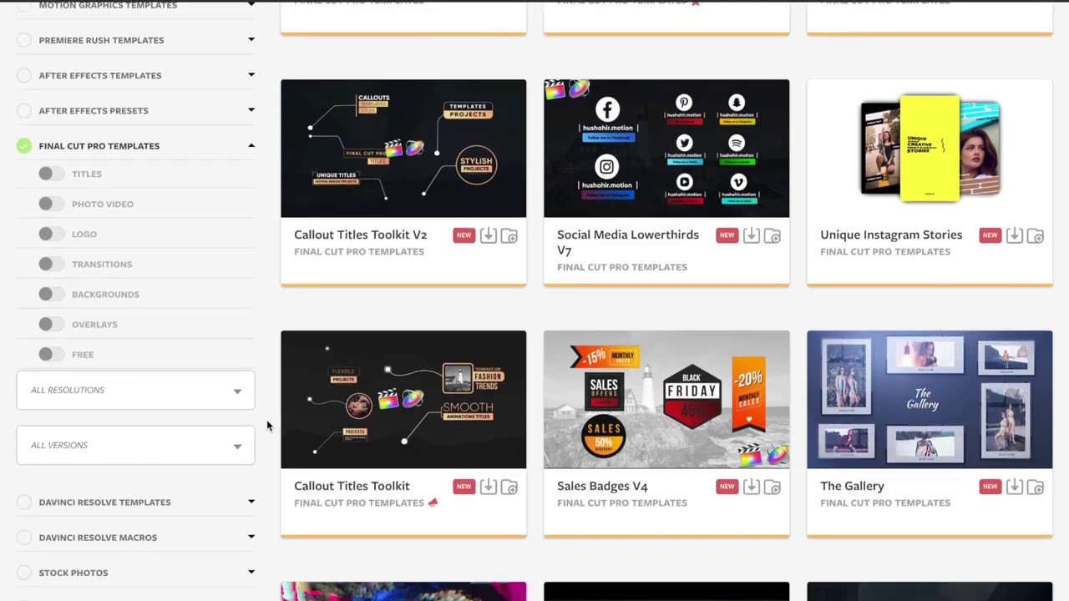